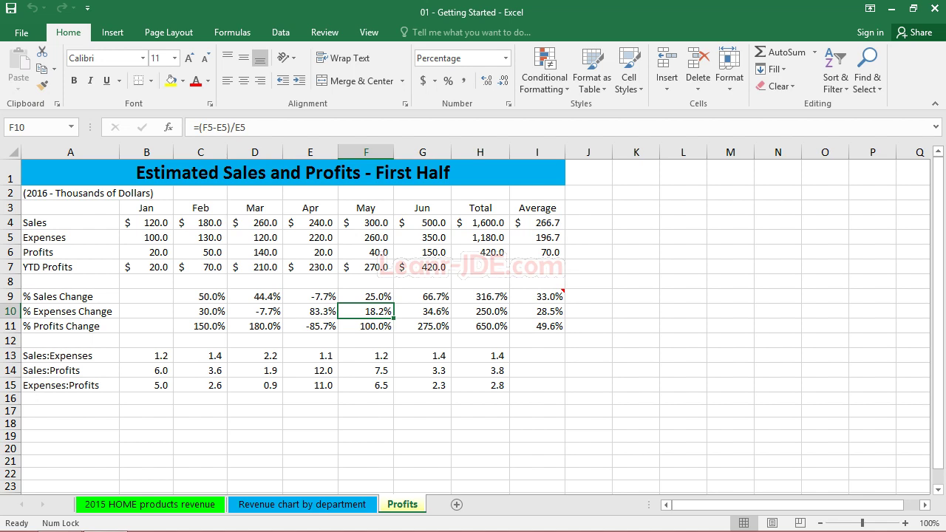
- Create a new blank workbook
click(249, 298)
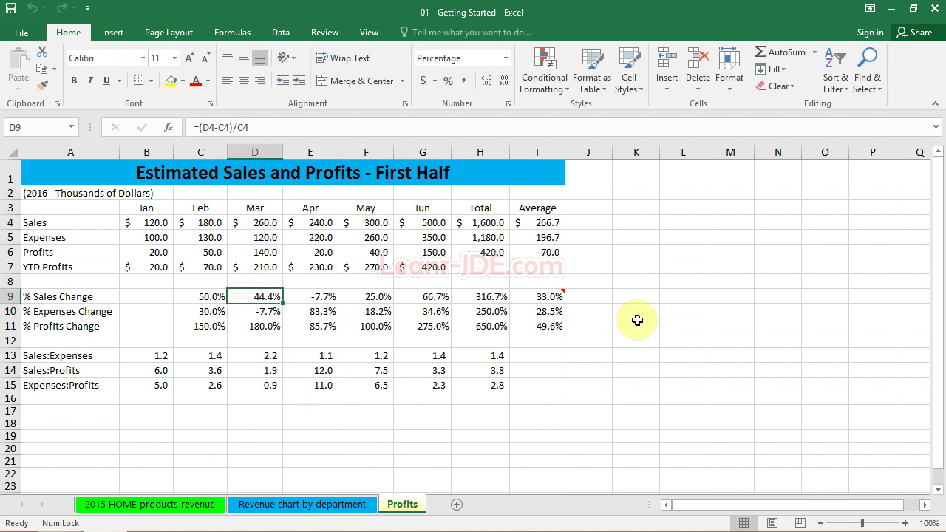
click(625, 347)
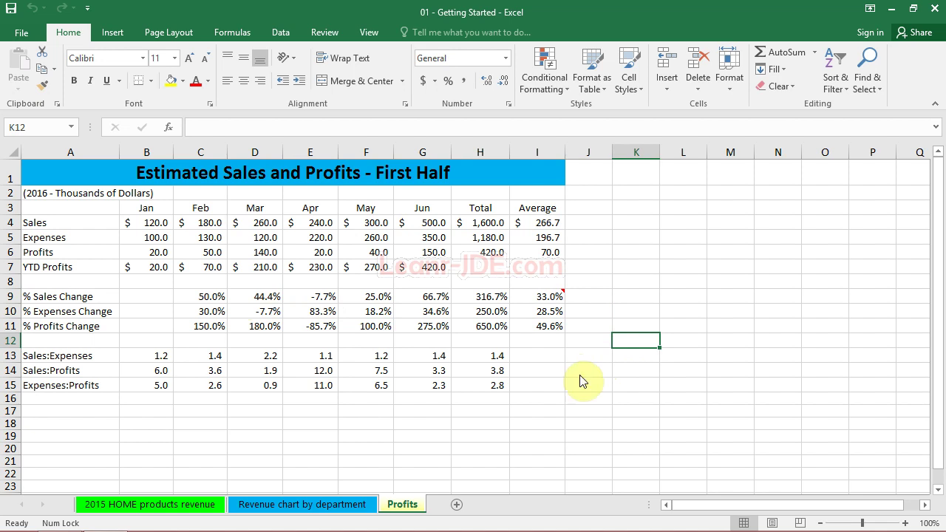
key(ctrl+n)
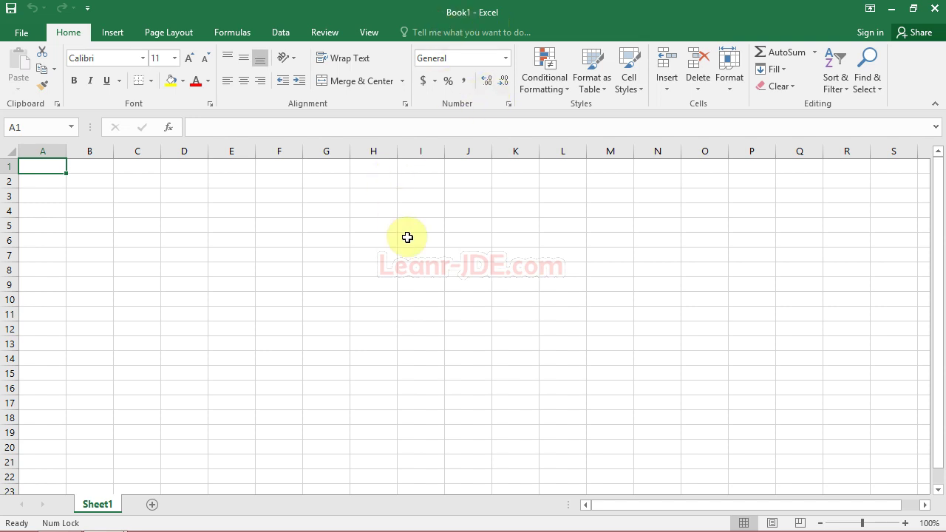
- Browse the templates for a new workbook and filter them to the Business category
click(22, 35)
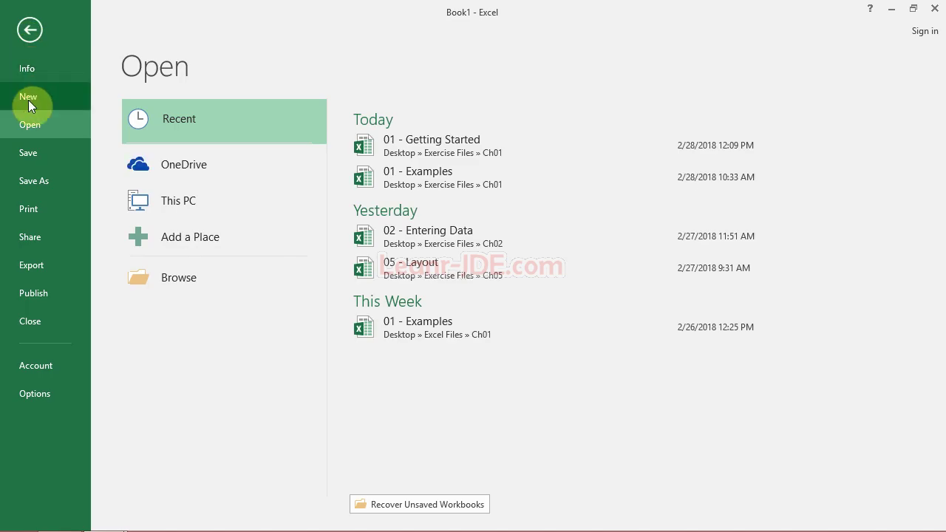
click(28, 100)
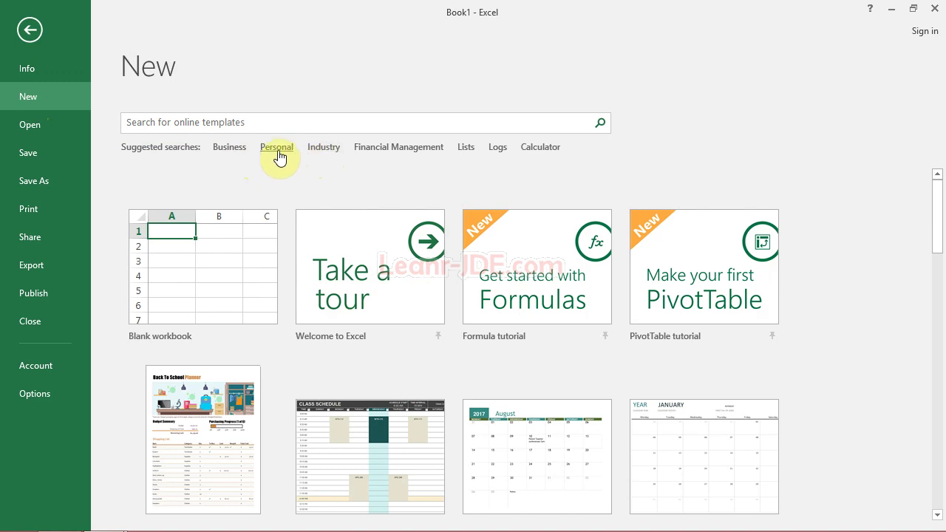
scroll(839, 375, down, 3)
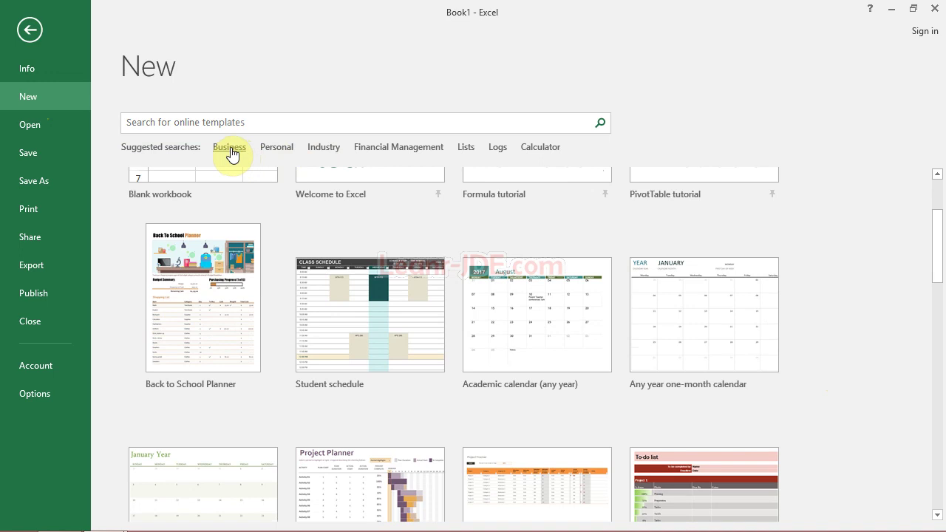
click(230, 150)
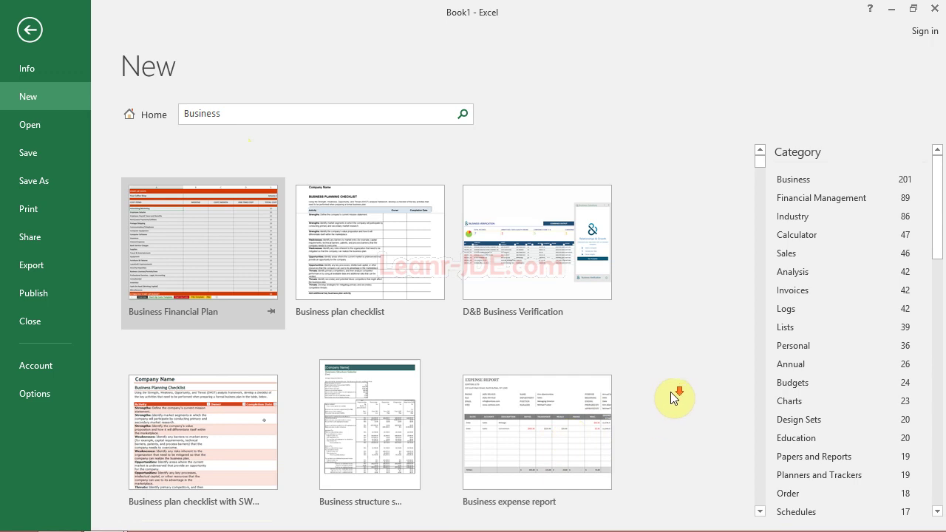
- Find the Expense report template among the Business templates and create a workbook from it
scroll(671, 396, down, 2)
scroll(670, 392, down, 8)
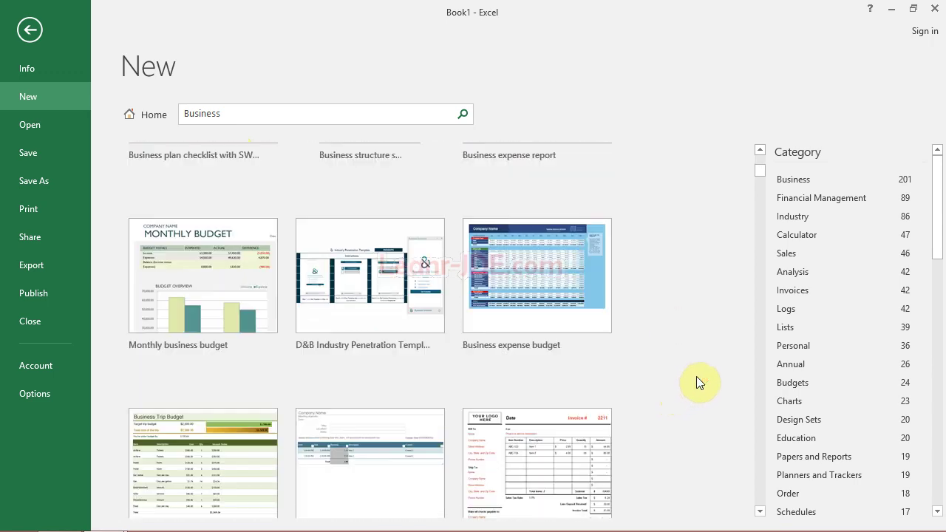
scroll(696, 377, down, 8)
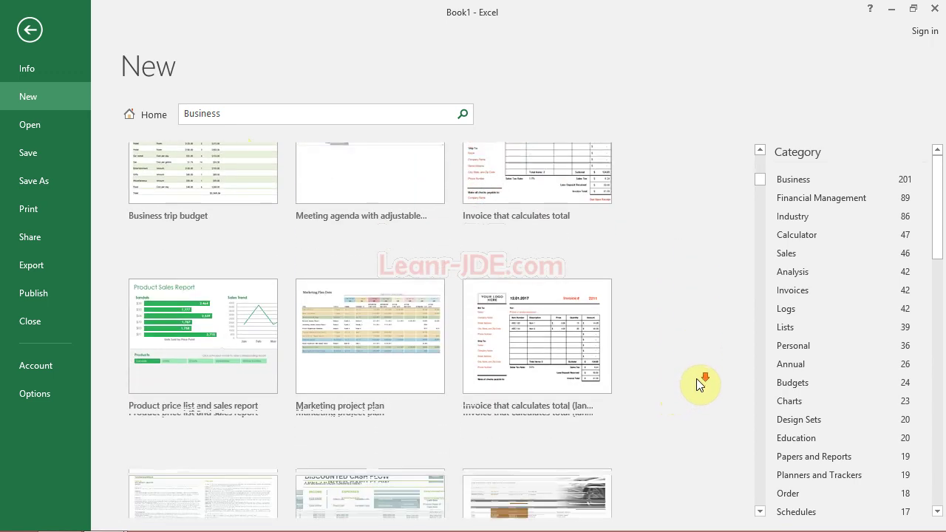
scroll(697, 378, down, 9)
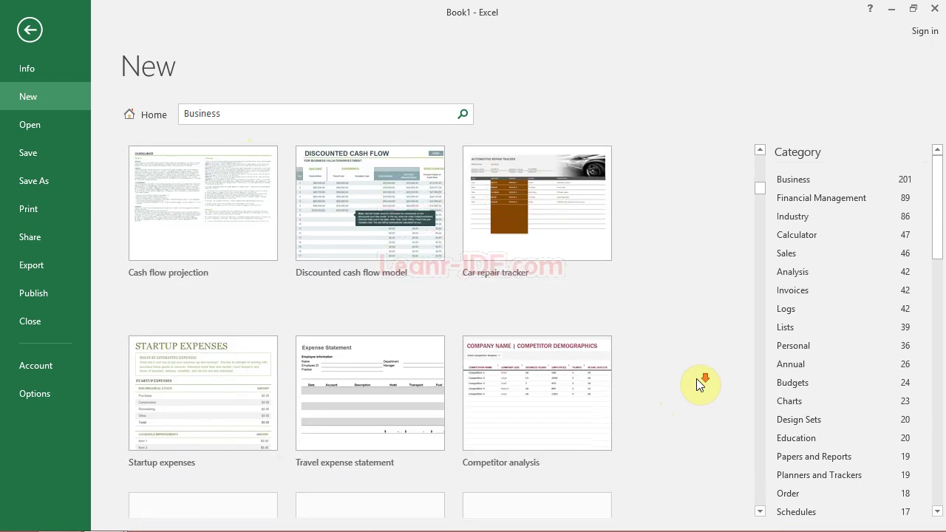
scroll(696, 379, down, 8)
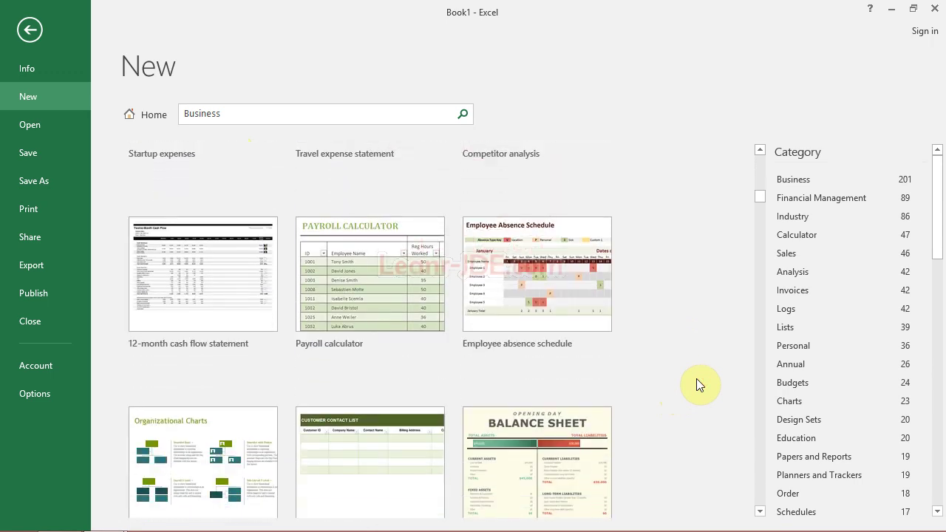
scroll(696, 378, down, 5)
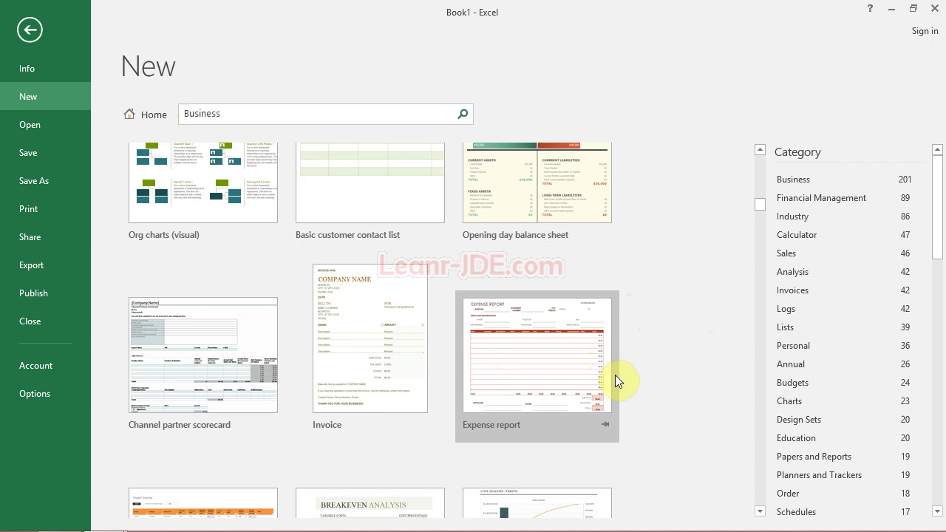
click(578, 378)
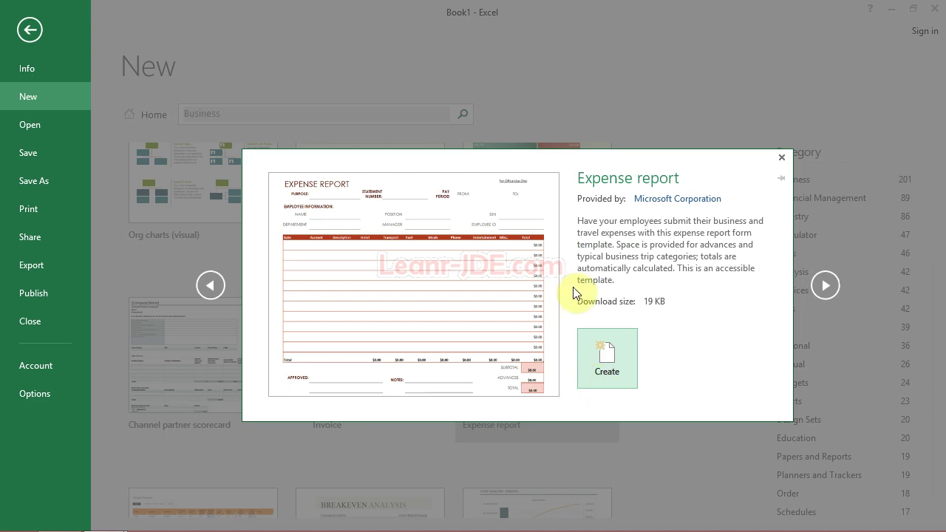
click(605, 355)
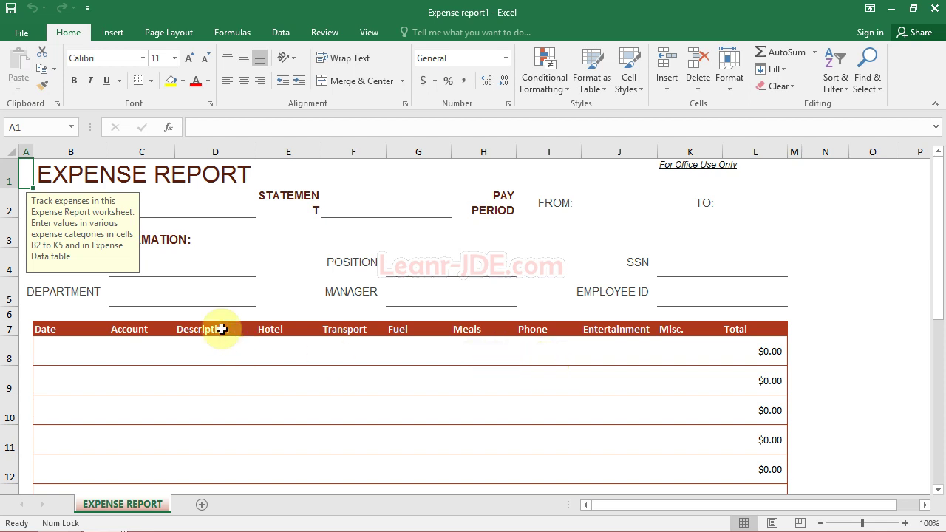
- Enter a Meals expense of 25 in the first row of the expense table, cell H8
click(187, 270)
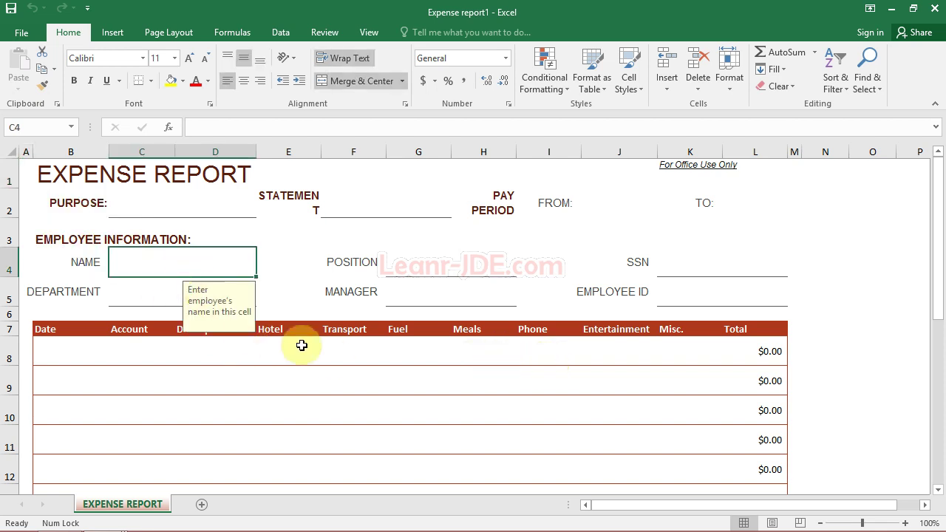
click(500, 354)
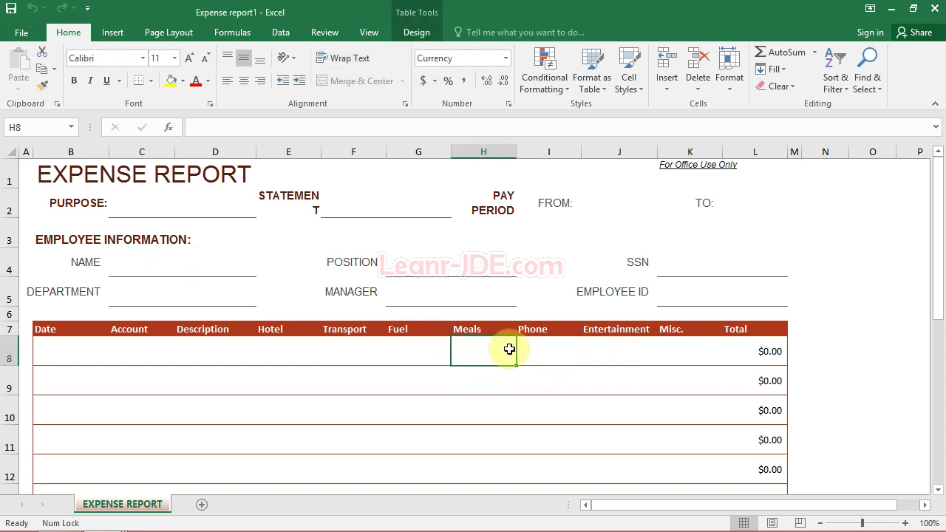
text(25)
key(Return)
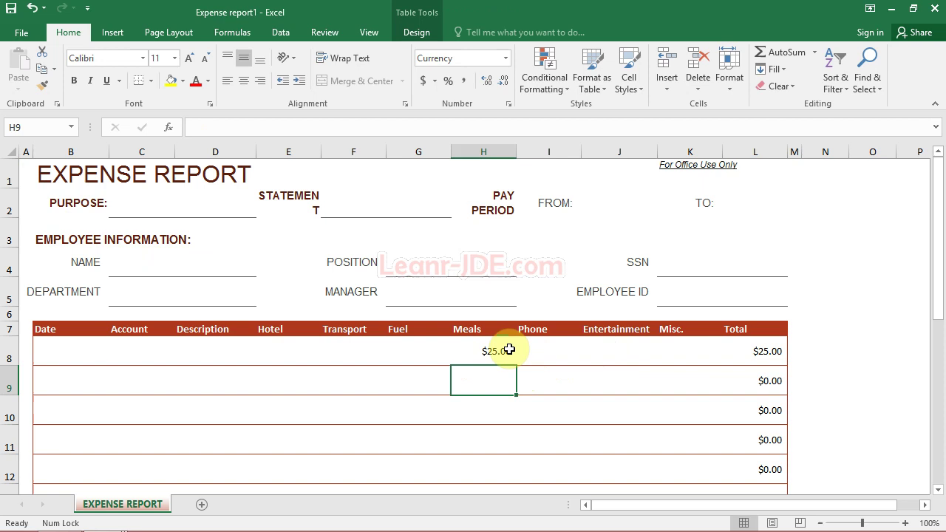
- Enter a Fuel expense of 15 in the second row of the expense table, cell G9
scroll(602, 352, down, 4)
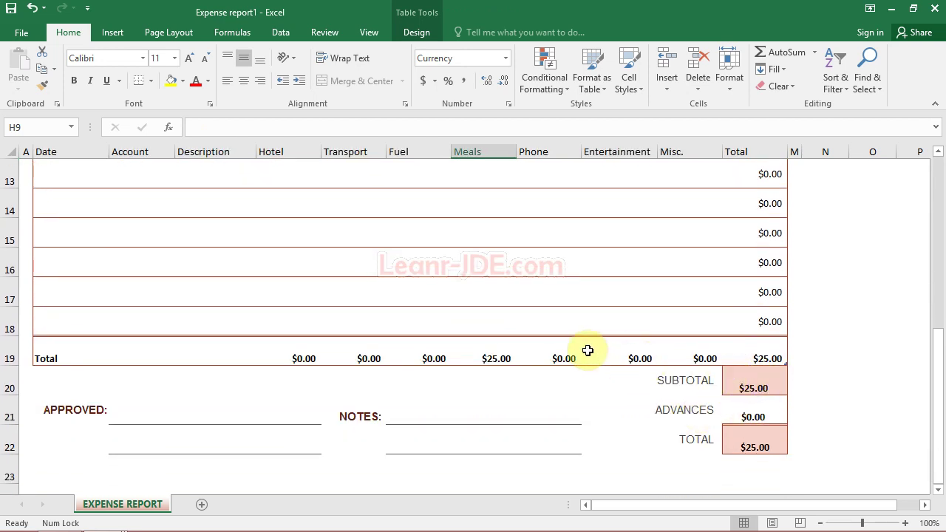
scroll(564, 350, up, 3)
scroll(564, 350, up, 2)
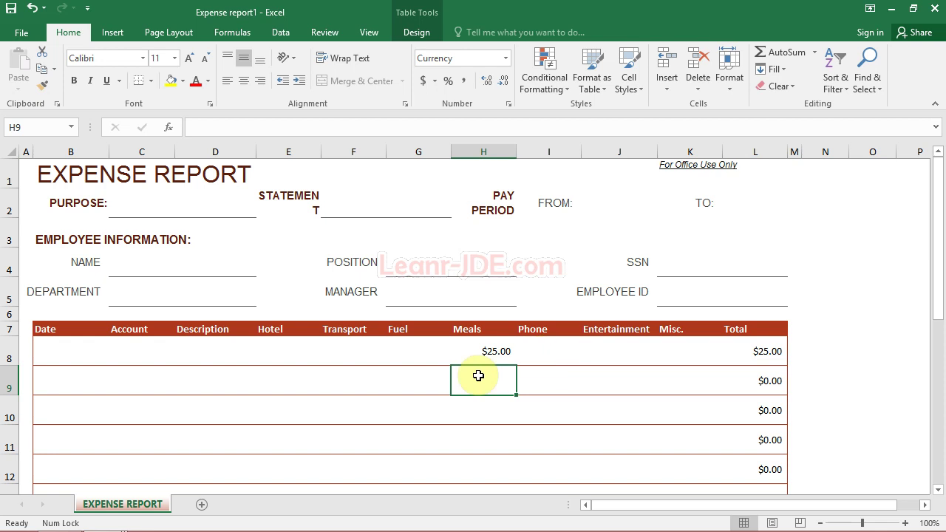
click(429, 384)
text(5)
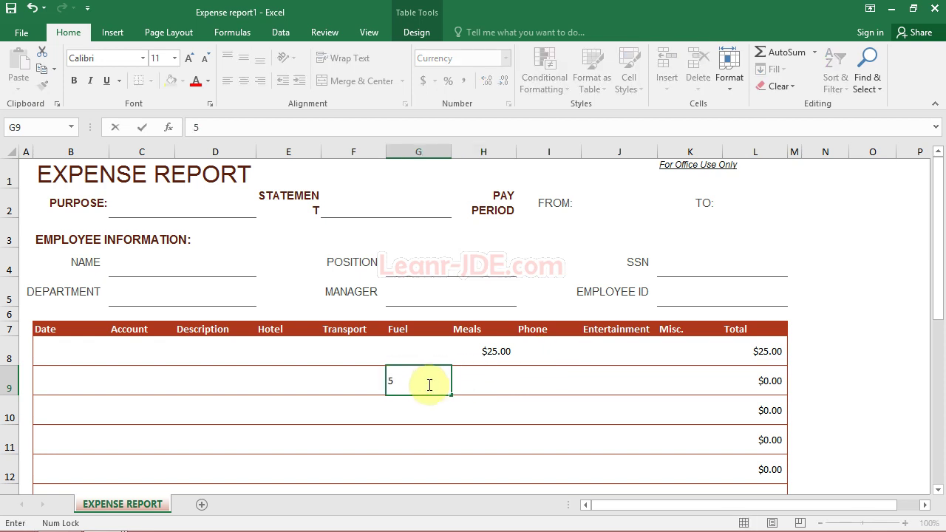
key(Return)
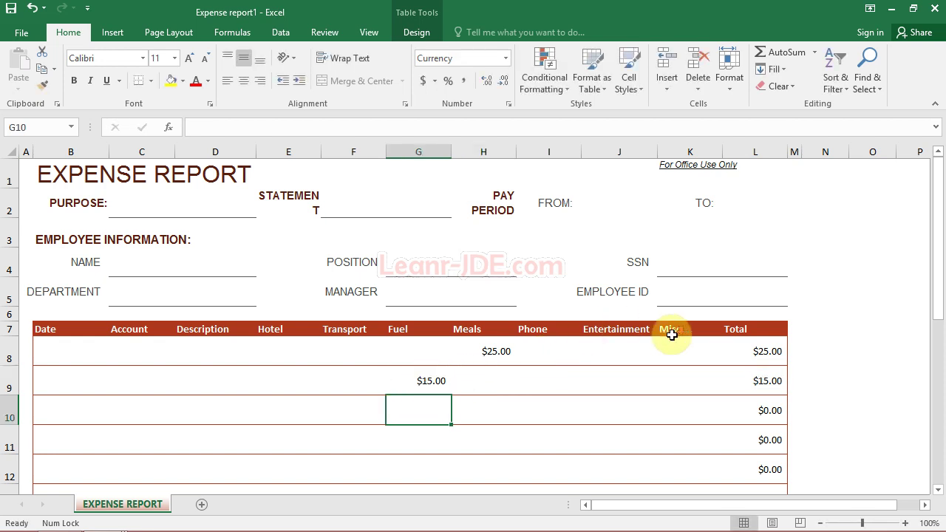
- Inspect the formulas behind the report's Subtotal and the Total of the first expense row
scroll(680, 337, down, 4)
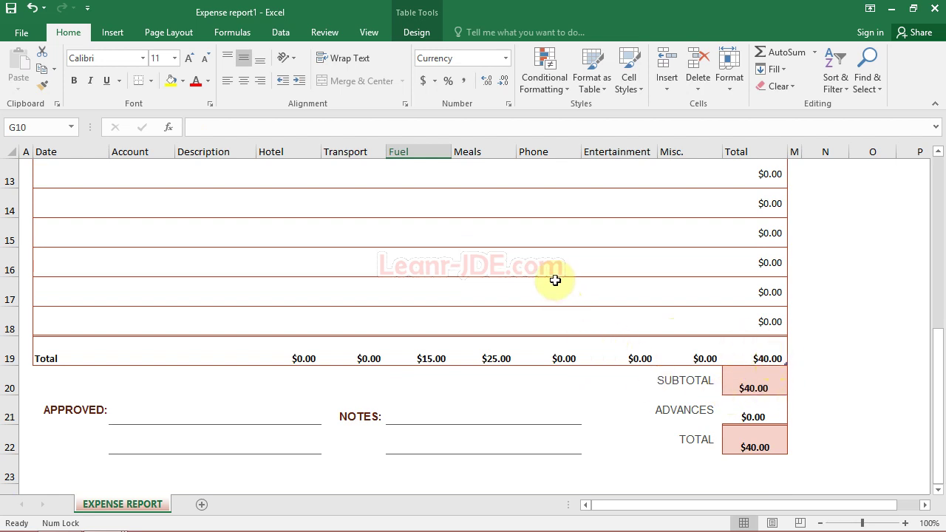
click(767, 388)
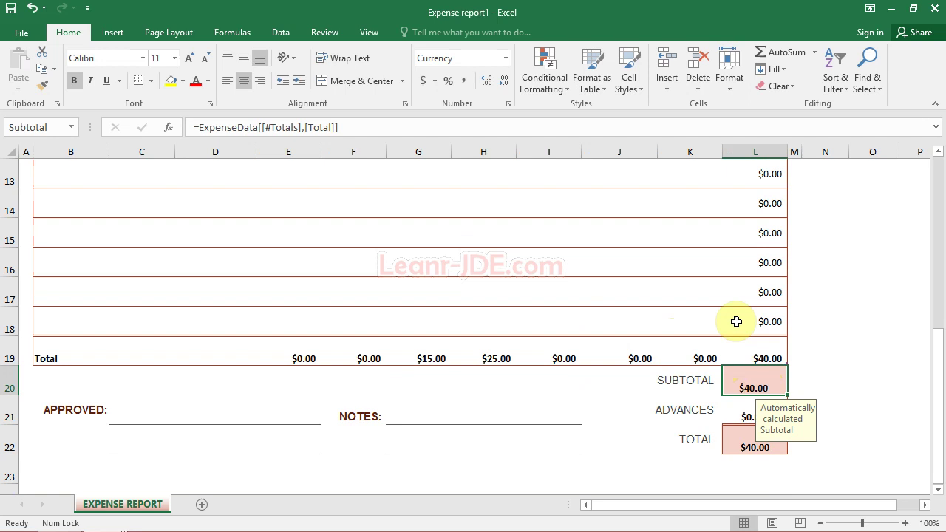
scroll(748, 322, up, 1)
scroll(751, 324, up, 2)
click(764, 262)
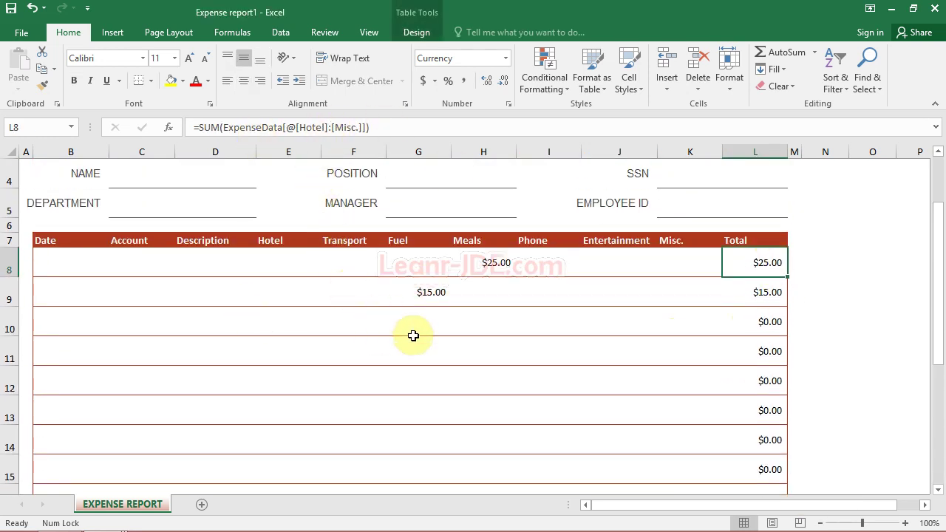
scroll(277, 315, up, 1)
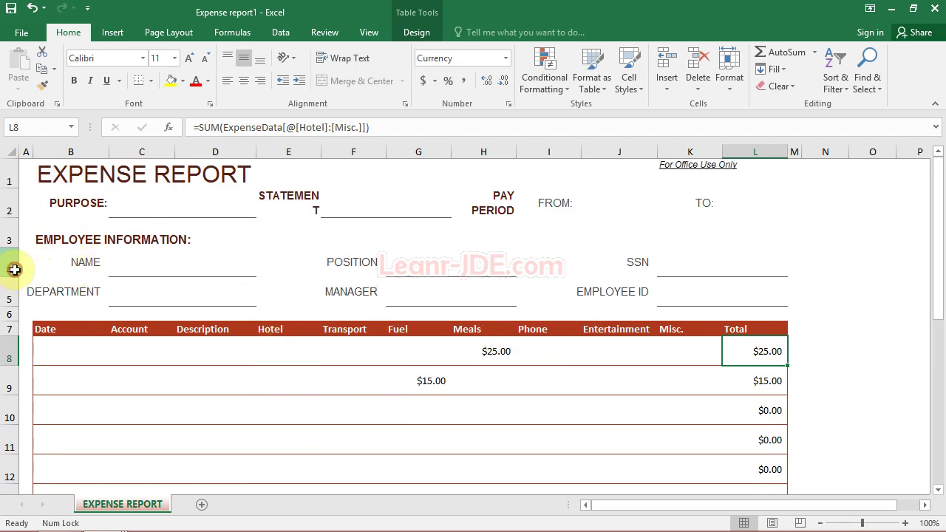
- Delete row 5, which holds the Department, Manager and Employee ID fields
click(15, 269)
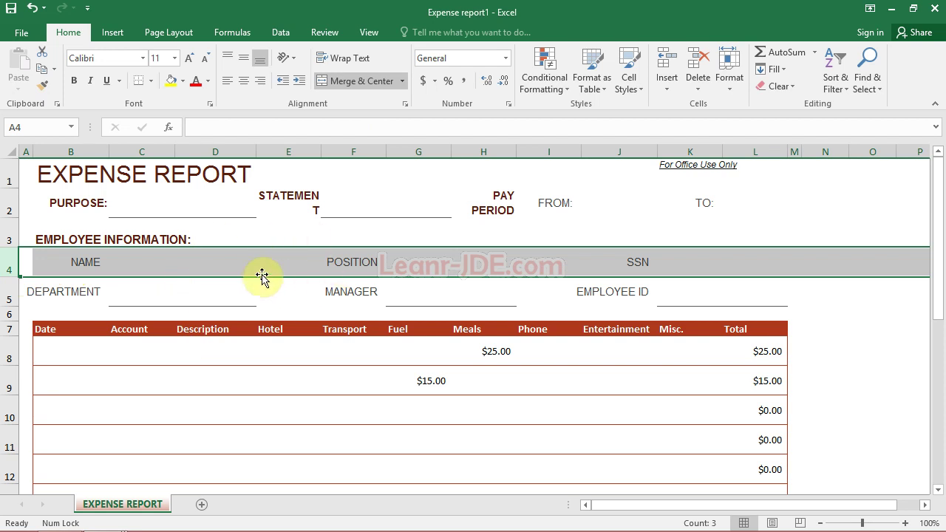
click(194, 198)
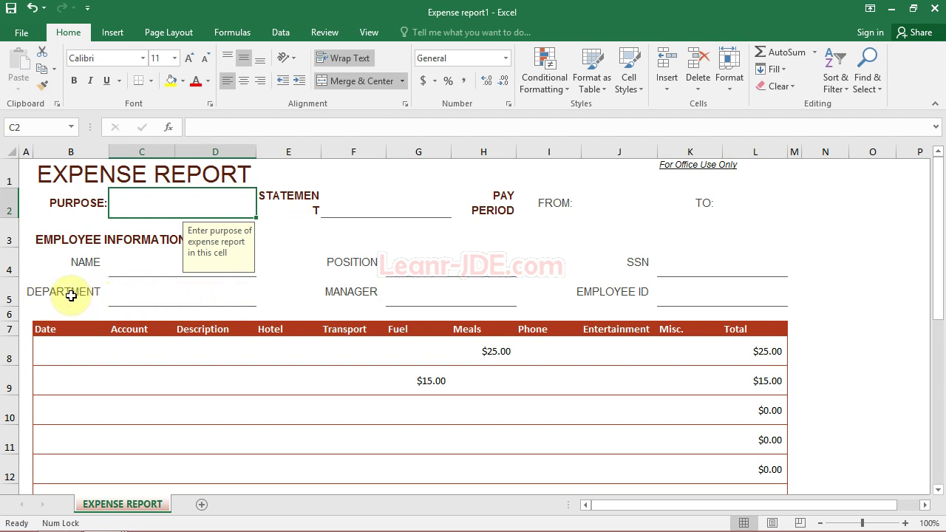
click(16, 290)
mouse_move(17, 288)
mouse_down()
mouse_move(22, 264)
mouse_move(21, 293)
mouse_up()
right_click(12, 294)
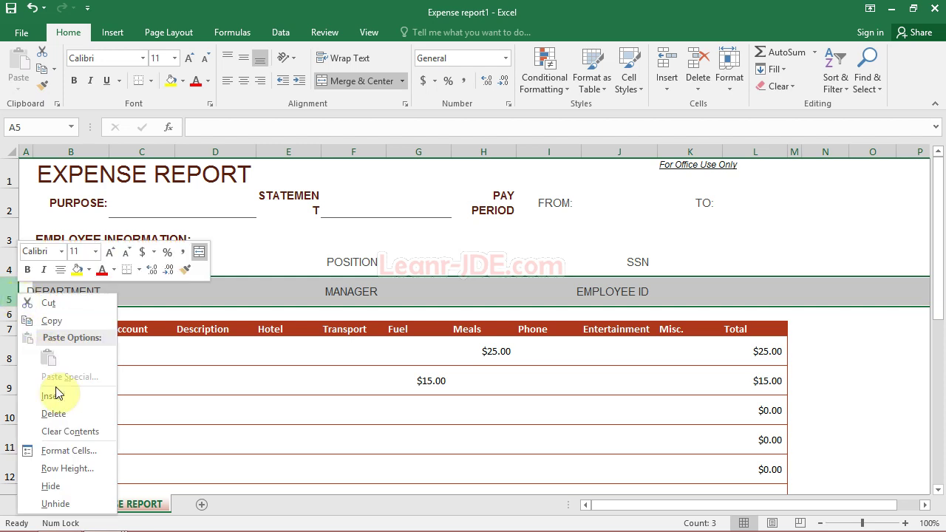
click(70, 414)
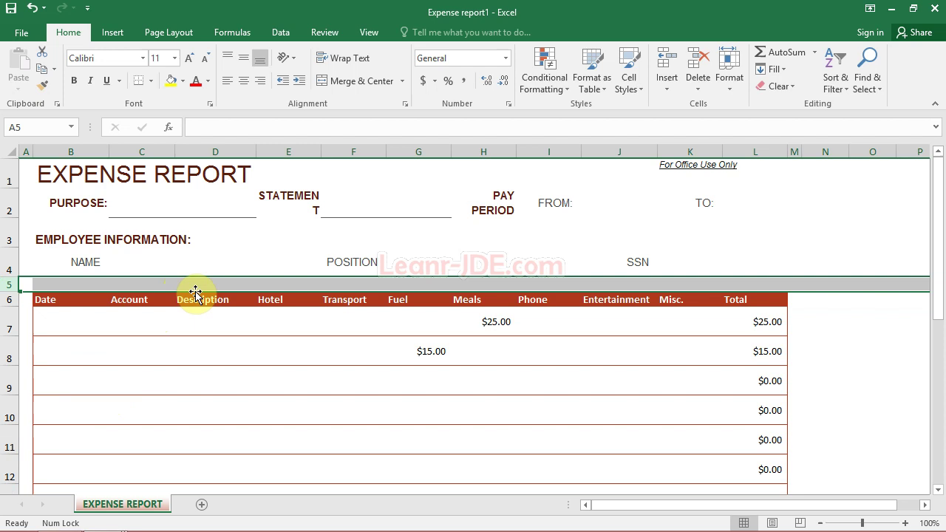
click(270, 341)
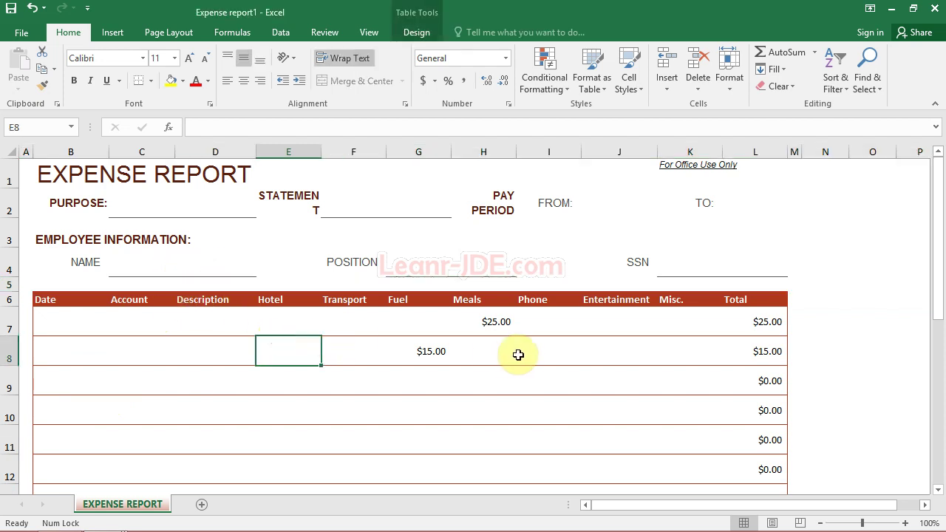
- Examine the expense table's rows and columns, and the totals, approval signature and notes area beneath it
scroll(422, 374, down, 1)
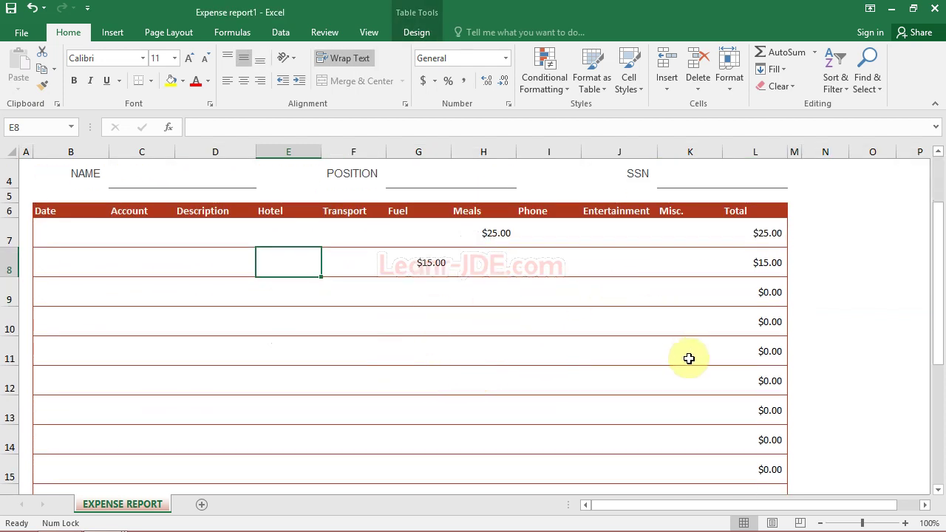
scroll(545, 379, up, 1)
click(544, 379)
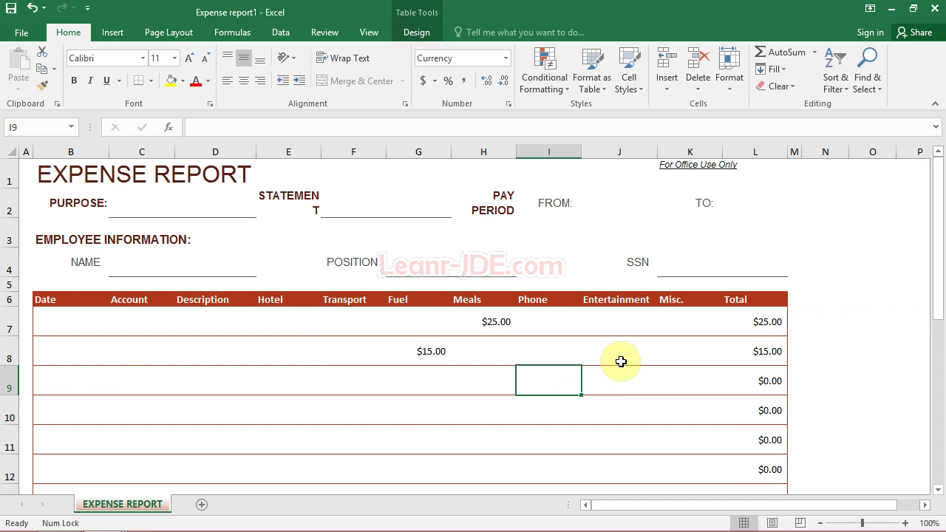
click(767, 353)
click(561, 151)
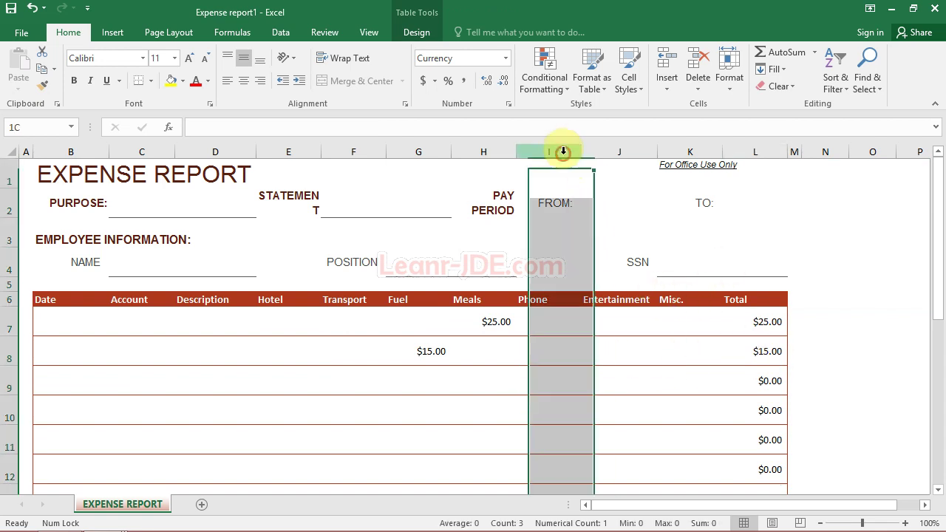
click(374, 153)
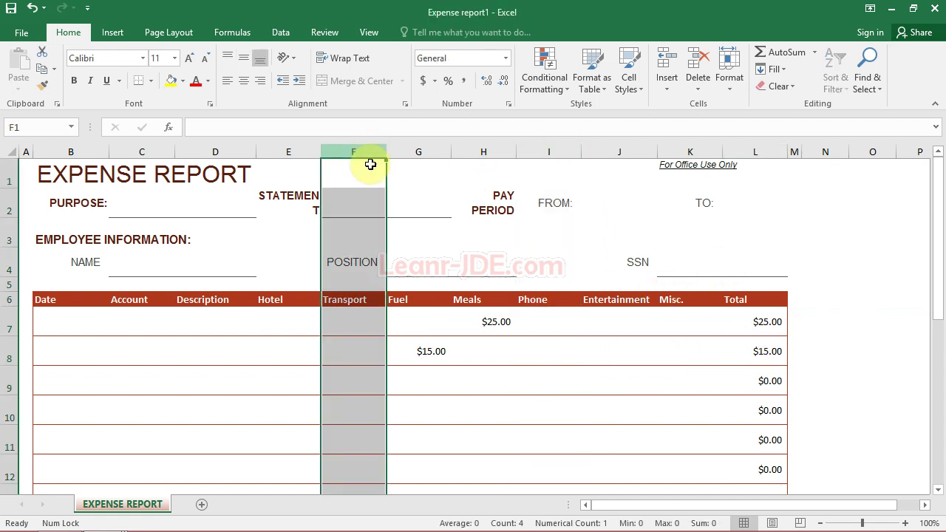
click(253, 342)
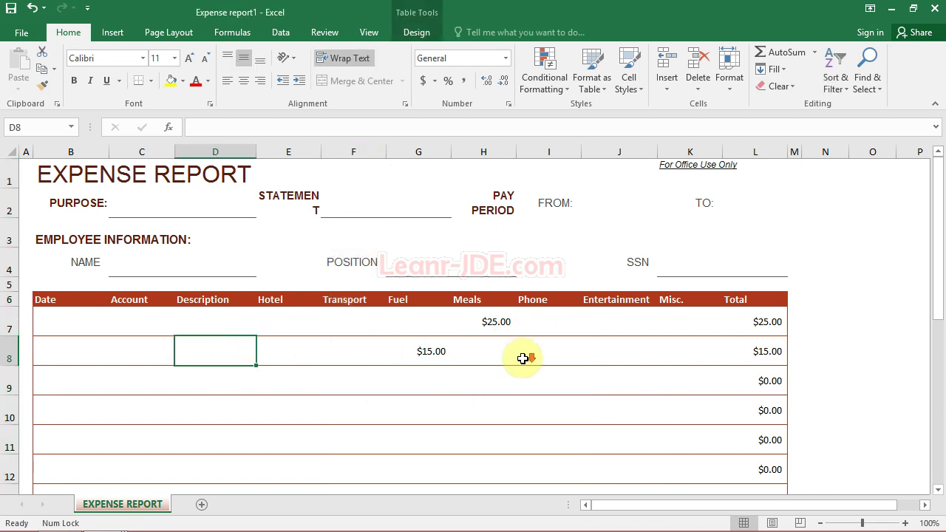
scroll(534, 359, down, 5)
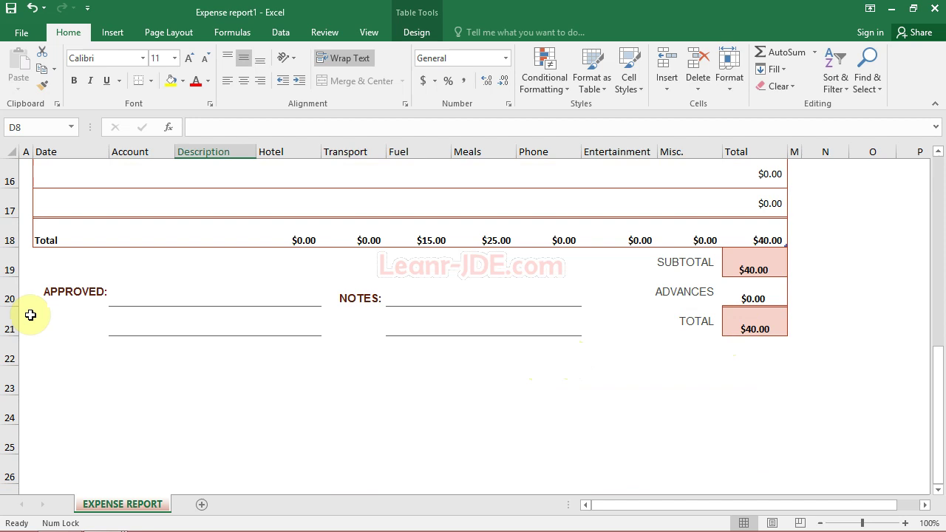
click(145, 318)
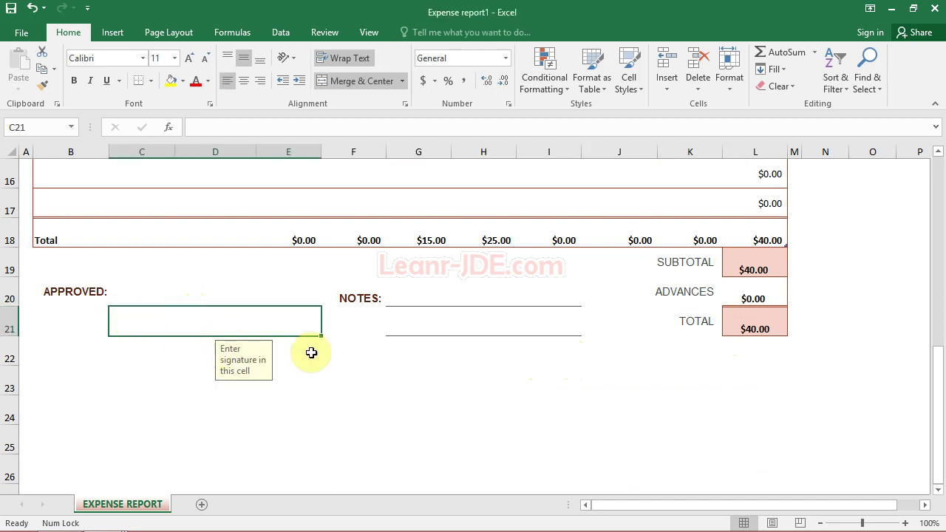
scroll(335, 325, up, 3)
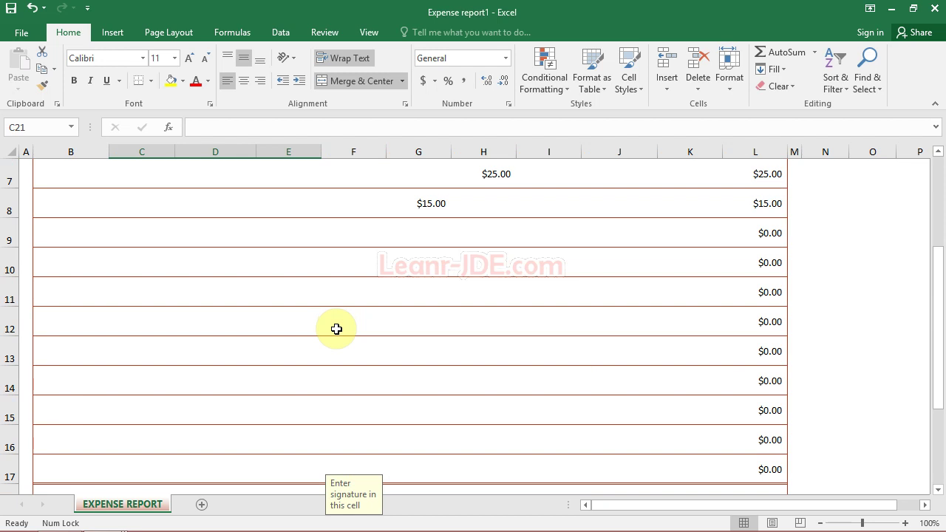
scroll(336, 329, up, 2)
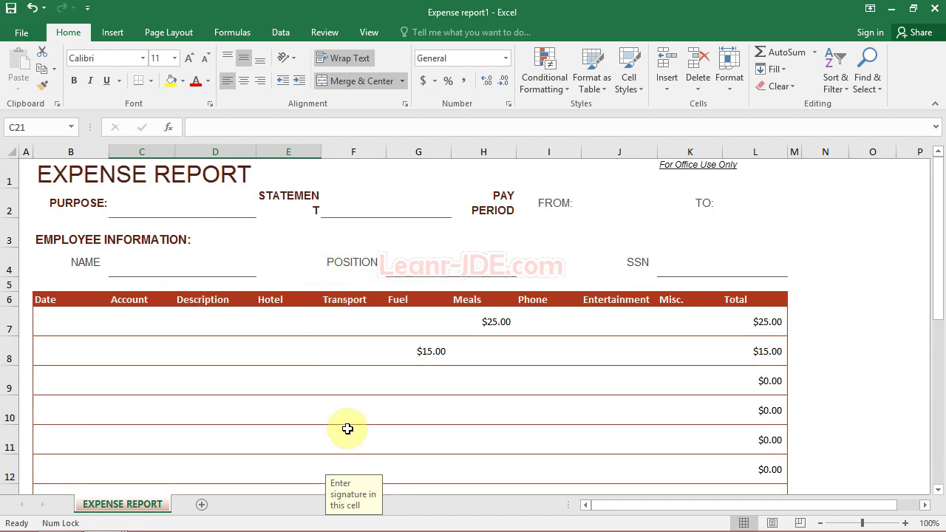
click(555, 415)
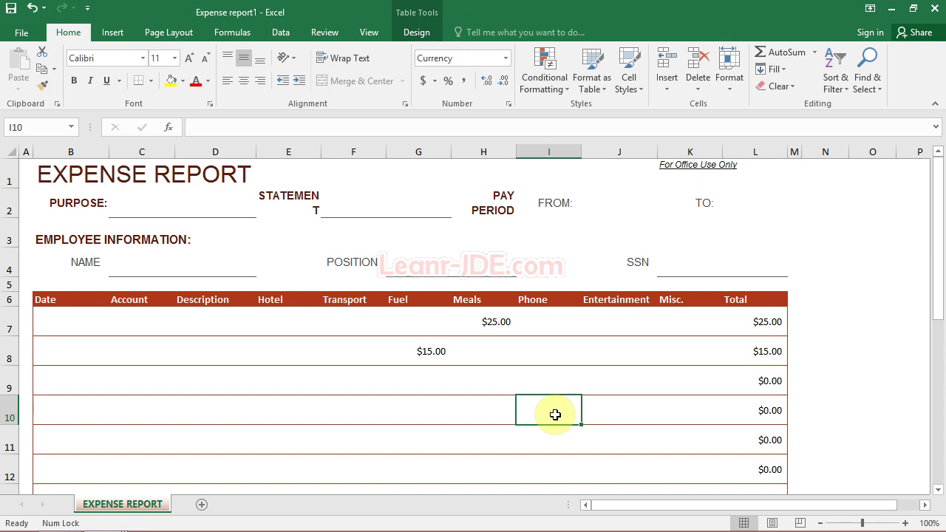